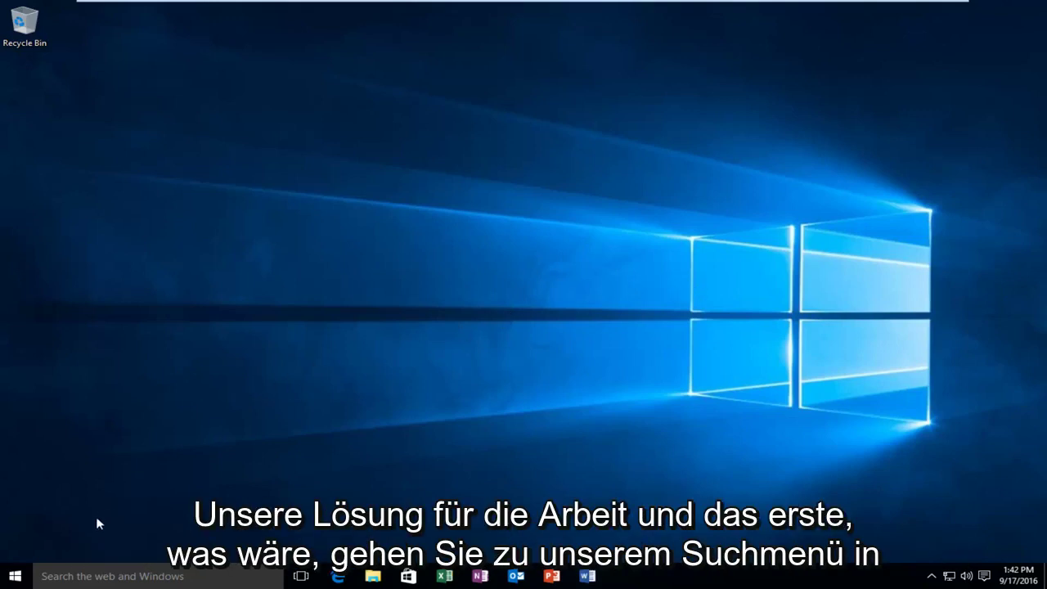
# Find 'user account' in search and keep the UAC slider at the default notification level.
pyautogui.click(70, 576)
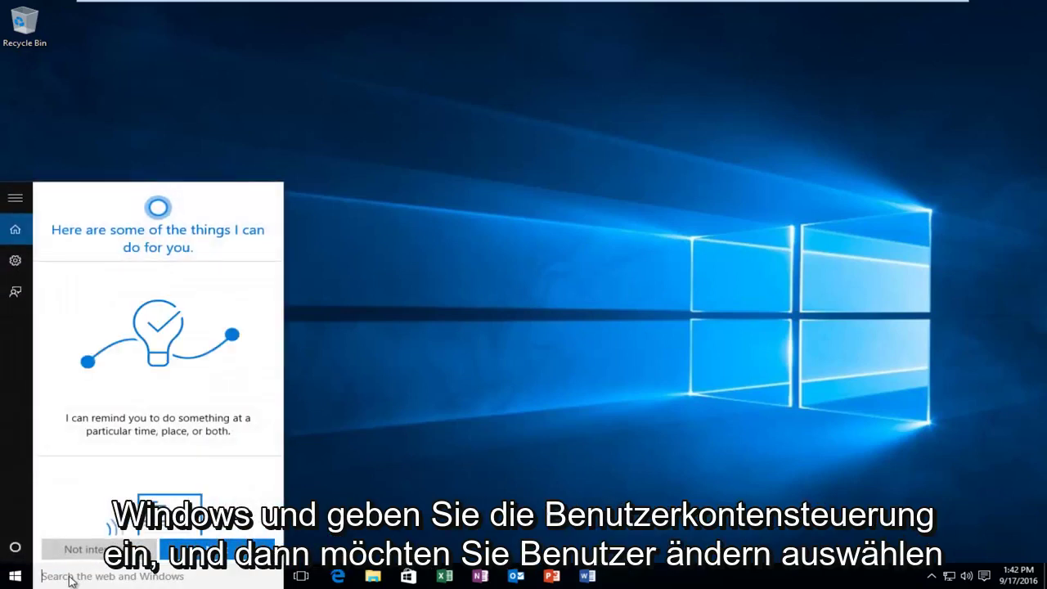
pyautogui.write('user account')
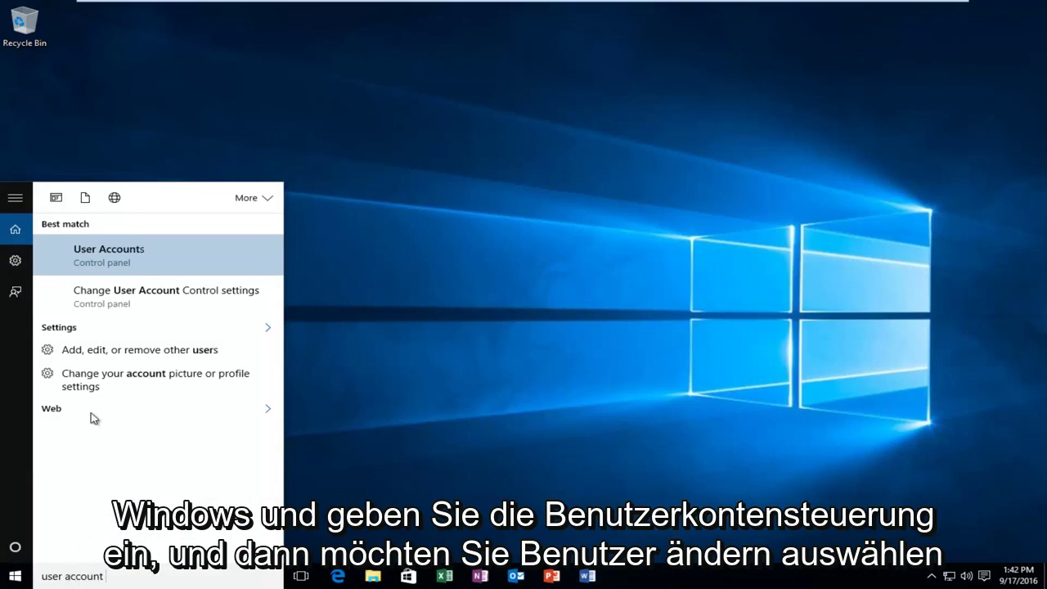
pyautogui.click(173, 296)
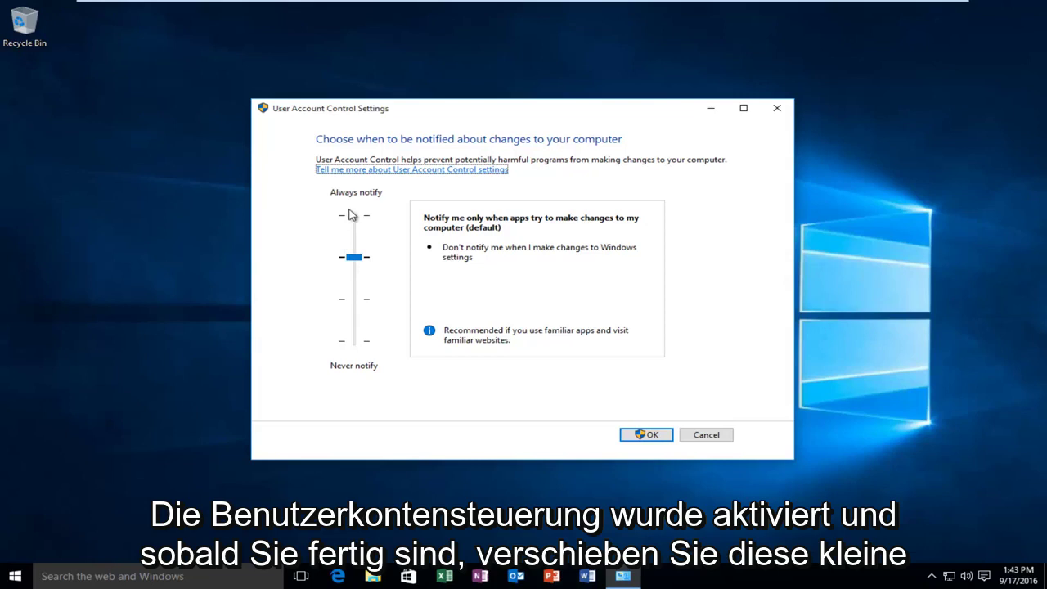
pyautogui.moveTo(352, 259)
pyautogui.mouseDown()
pyautogui.moveTo(351, 282)
pyautogui.moveTo(352, 257)
pyautogui.mouseUp()
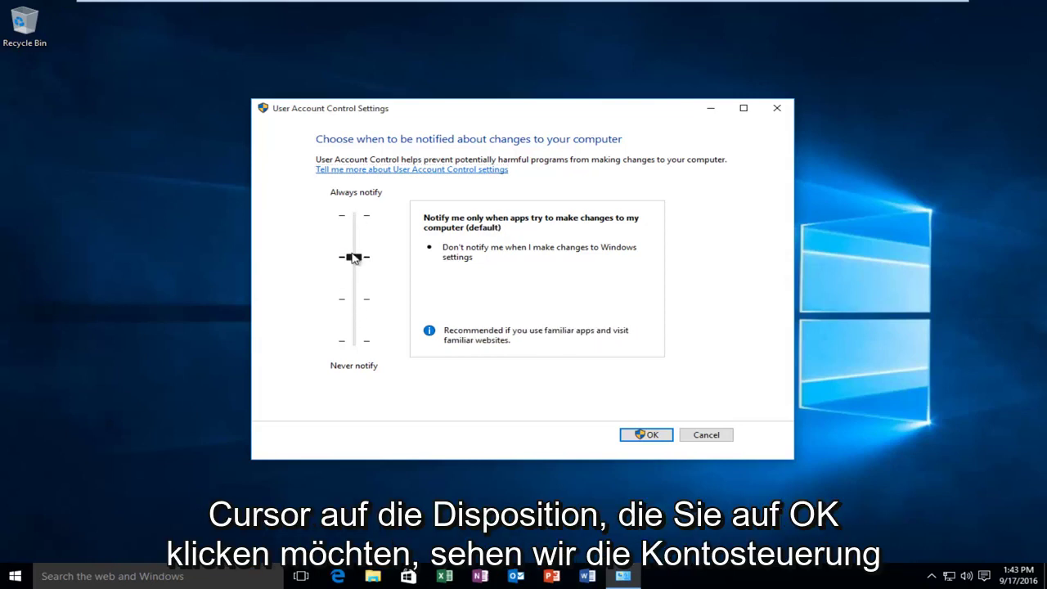
pyautogui.click(650, 437)
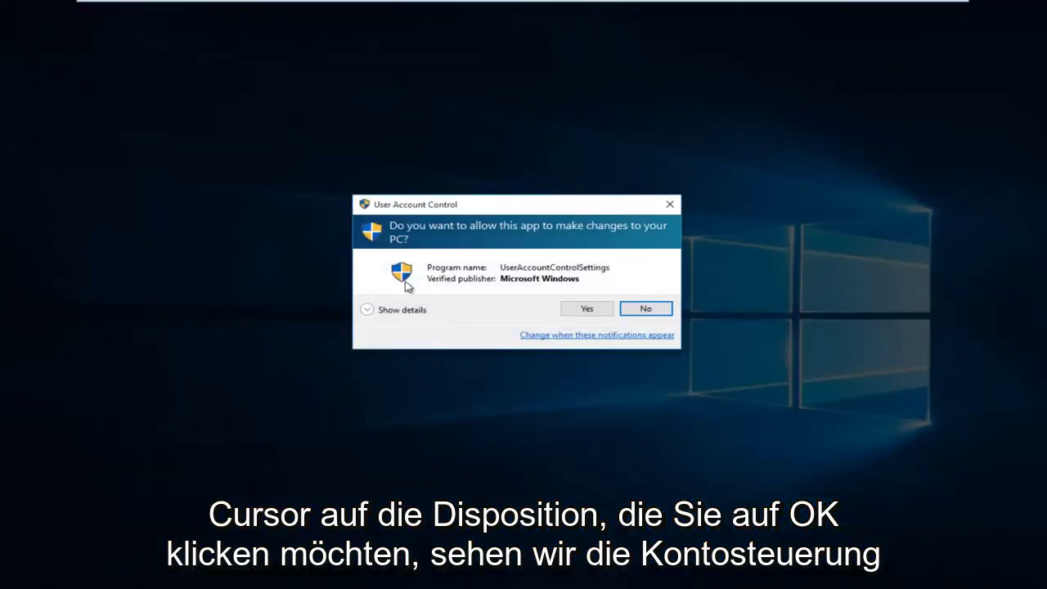
# Approve the User Account Control prompt to apply the default notification level.
pyautogui.click(579, 311)
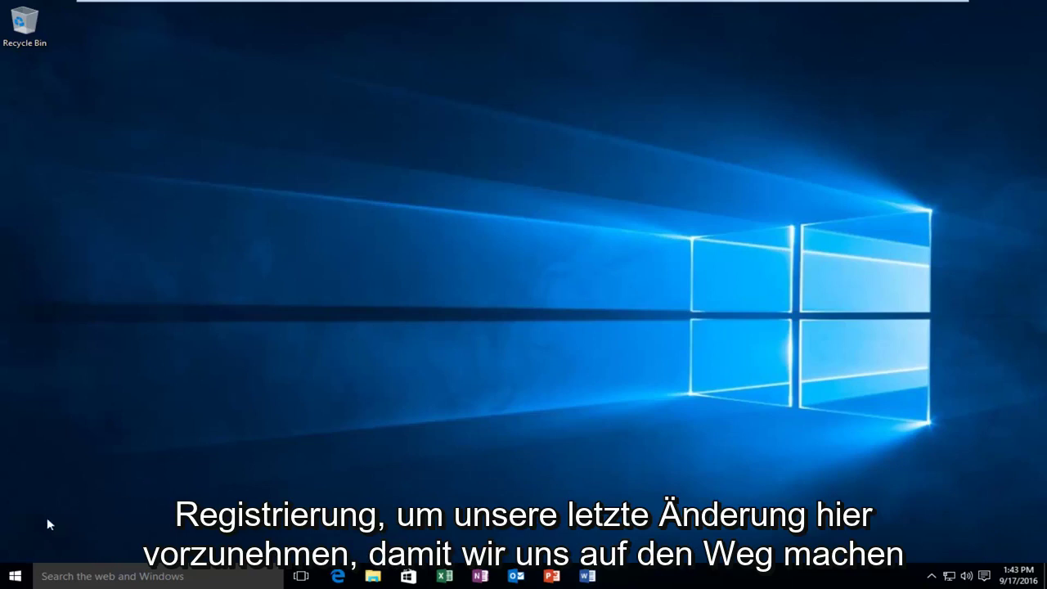
# Launch regedit from the Run prompt.
pyautogui.rightClick(15, 577)
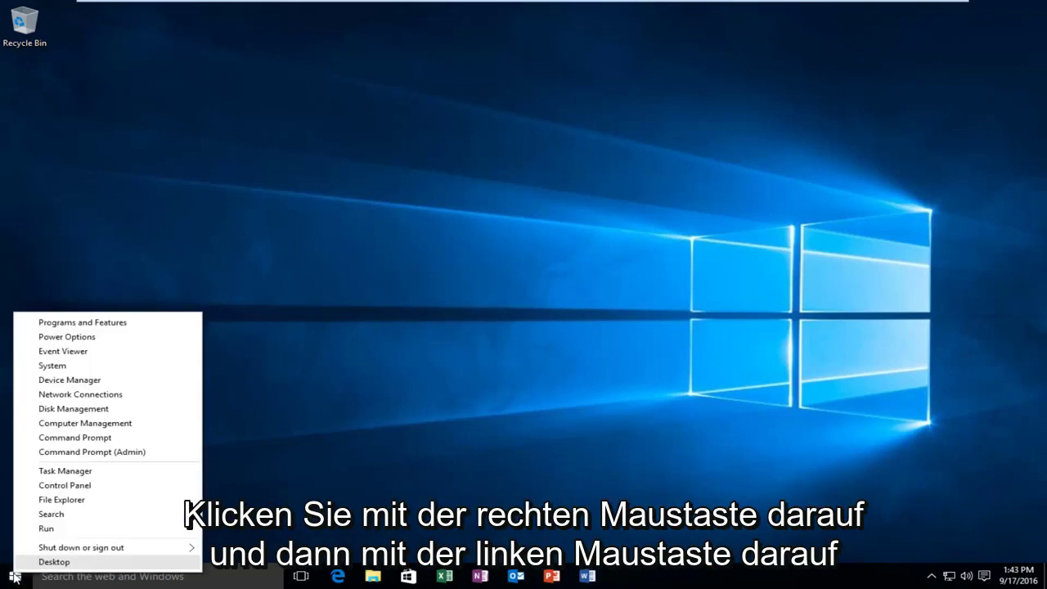
pyautogui.click(49, 528)
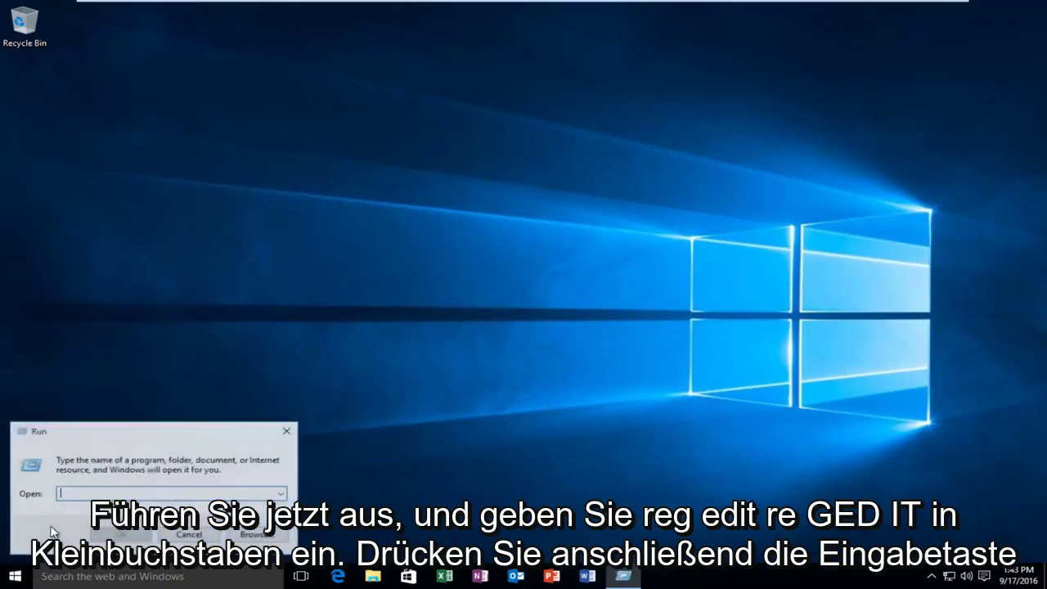
pyautogui.write('regedi')
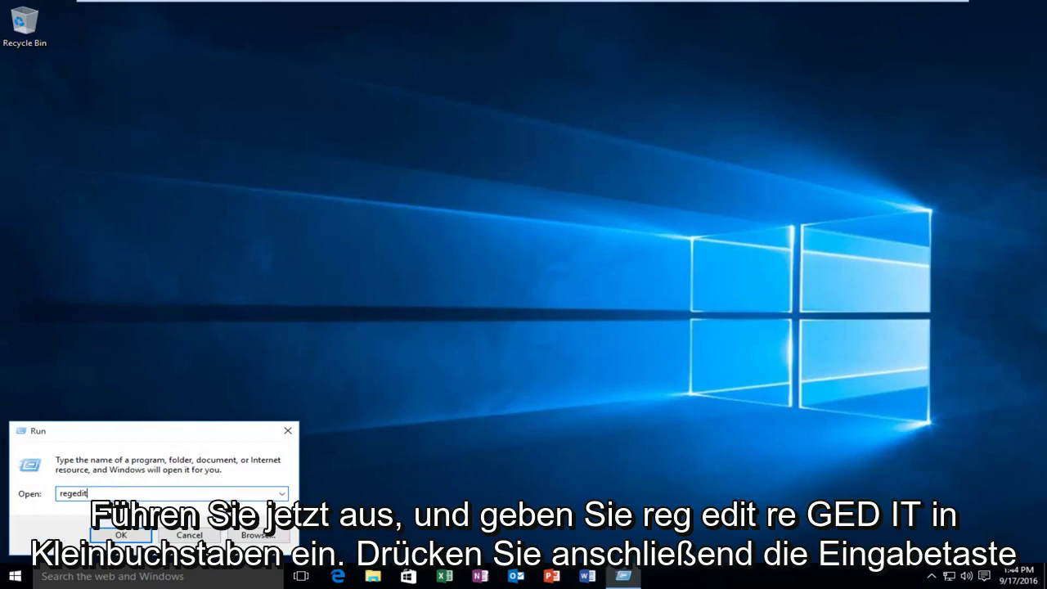
pyautogui.write('t')
pyautogui.press('Return')
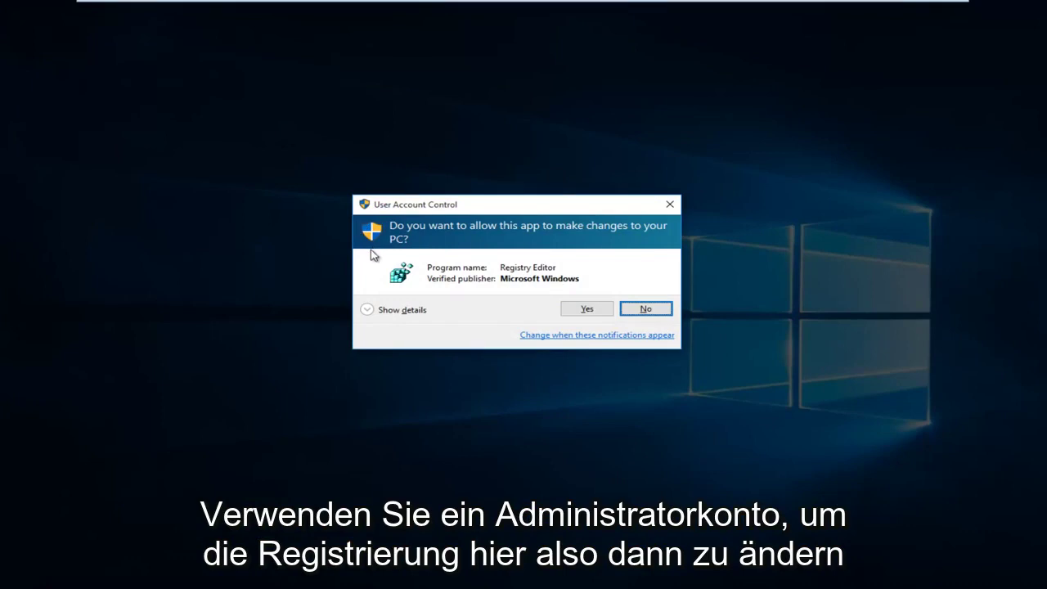
# Allow Registry Editor to run, maximize it, and widen the key tree pane.
pyautogui.click(587, 311)
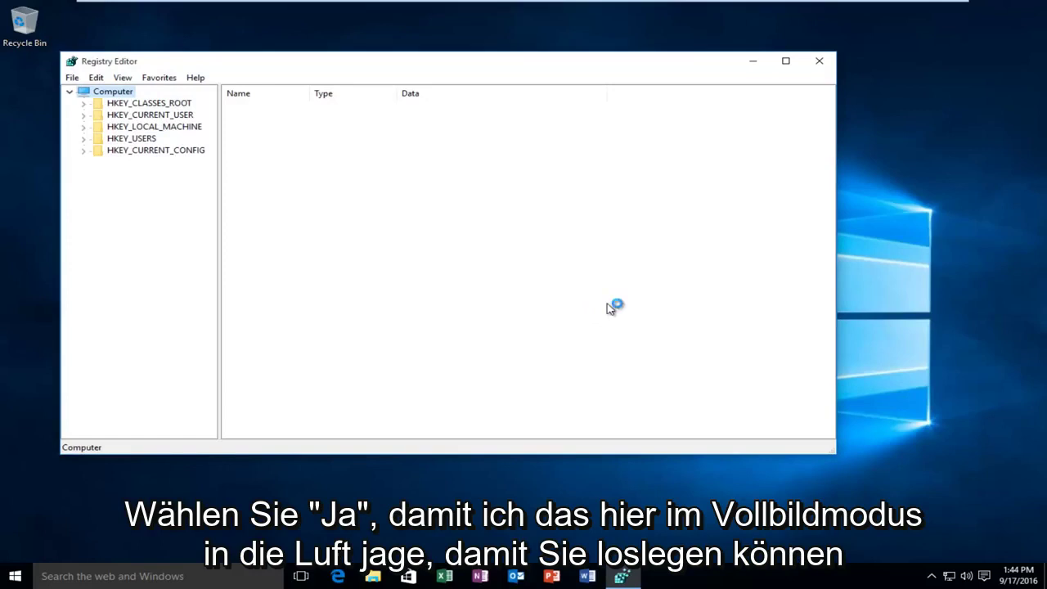
pyautogui.click(786, 63)
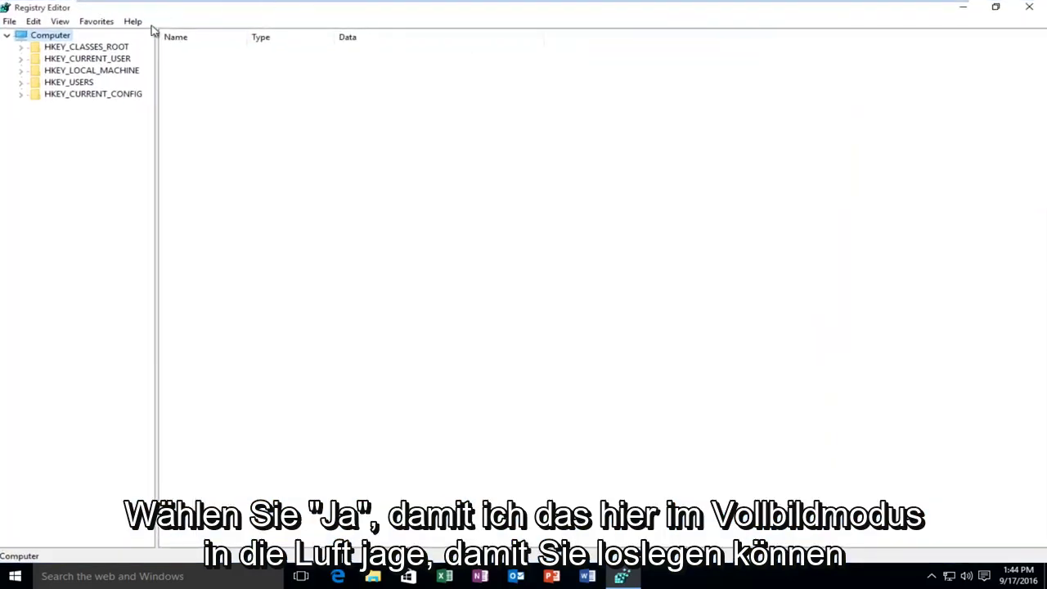
pyautogui.moveTo(173, 47); pyautogui.dragTo(230, 47)
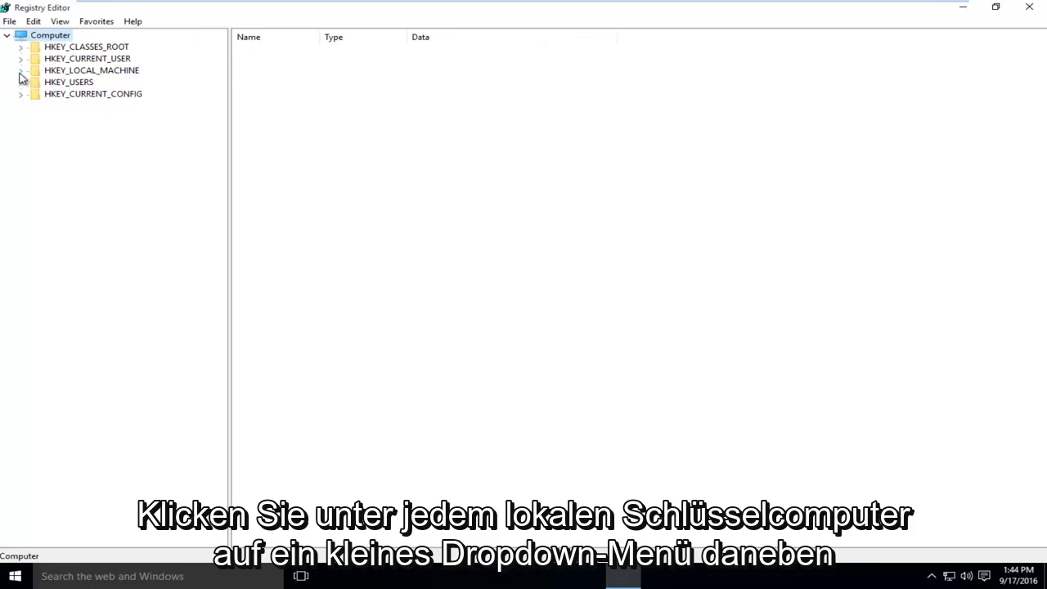
# Expand HKEY_LOCAL_MACHINE\SOFTWARE\Microsoft\Windows\CurrentVersion\Policies and show the System key's values.
pyautogui.click(20, 72)
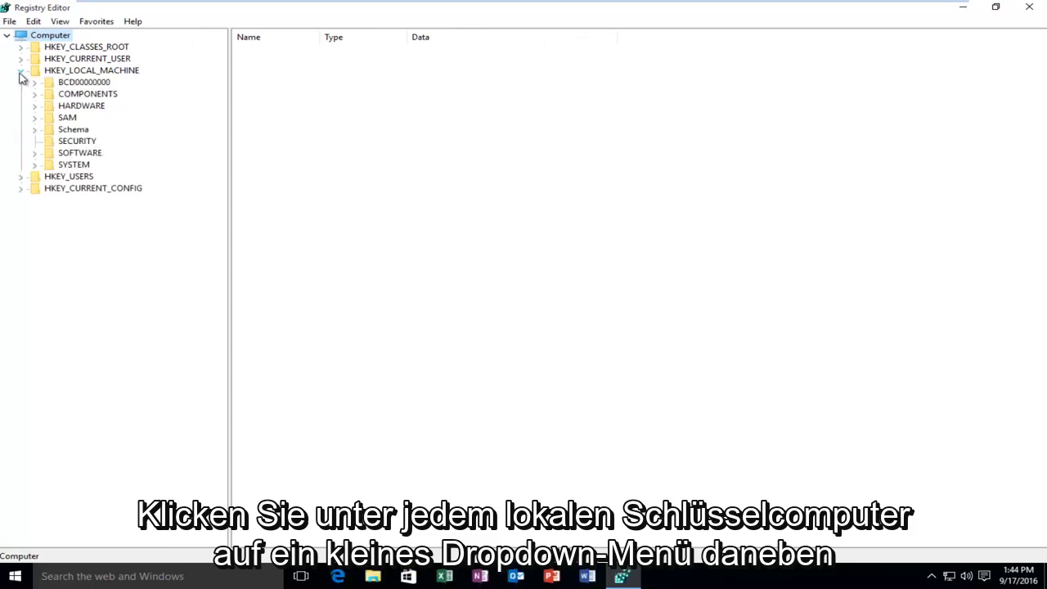
pyautogui.click(35, 154)
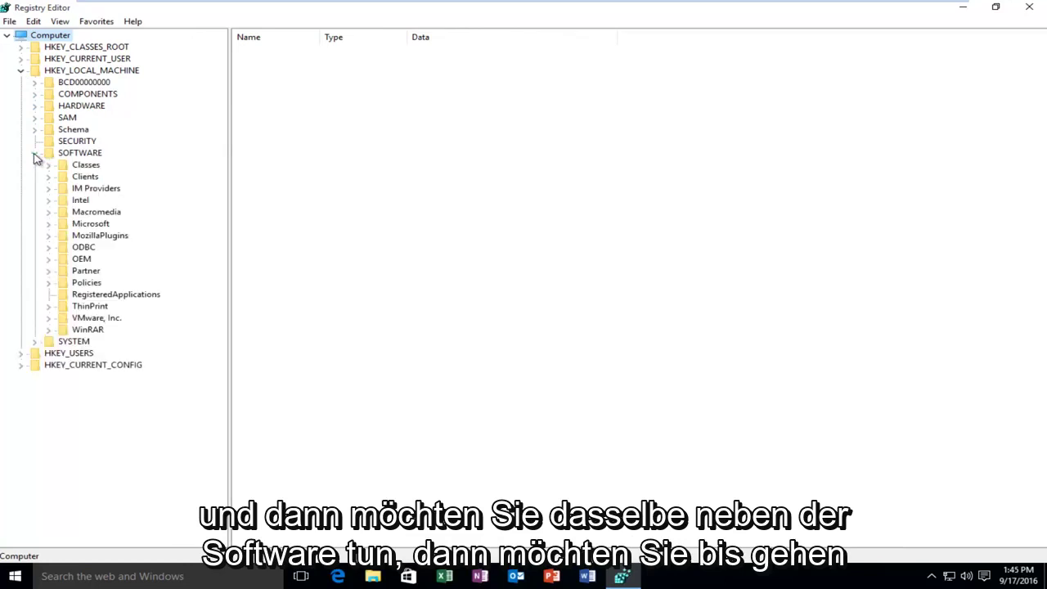
pyautogui.click(49, 224)
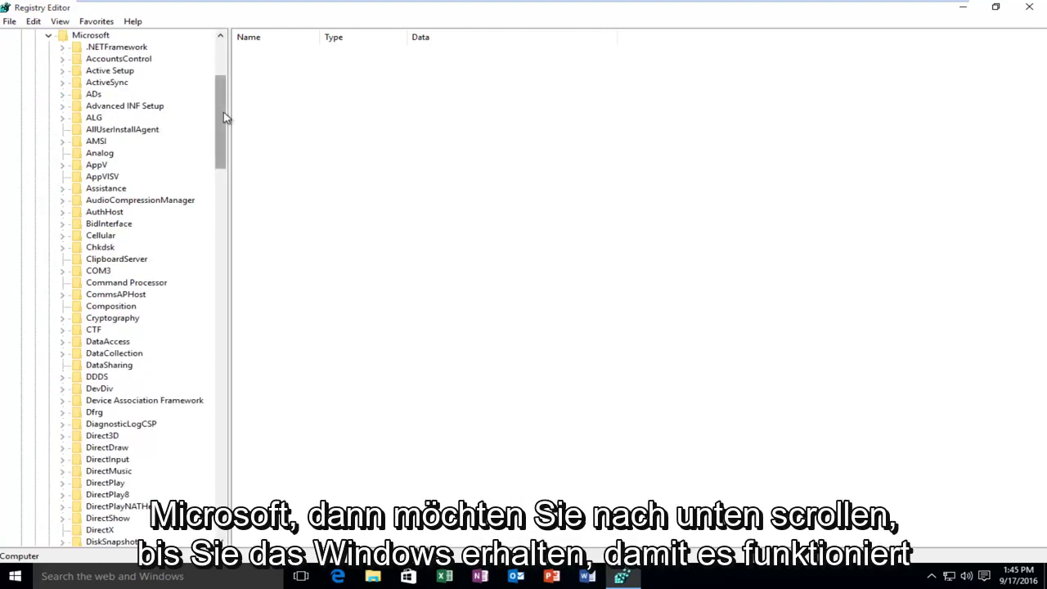
pyautogui.moveTo(225, 117); pyautogui.dragTo(248, 456)
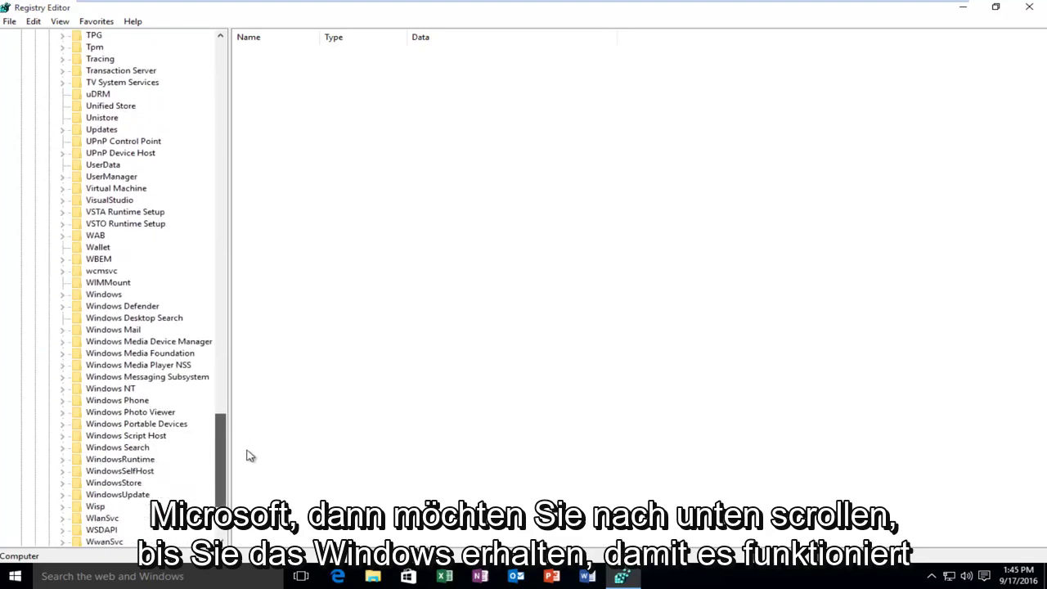
pyautogui.click(63, 295)
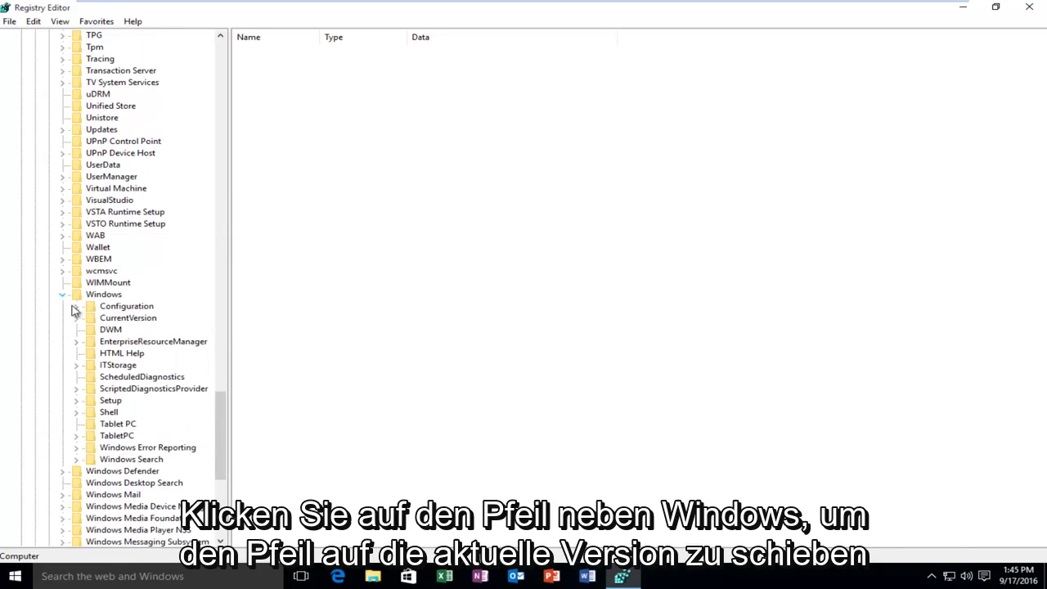
pyautogui.click(77, 320)
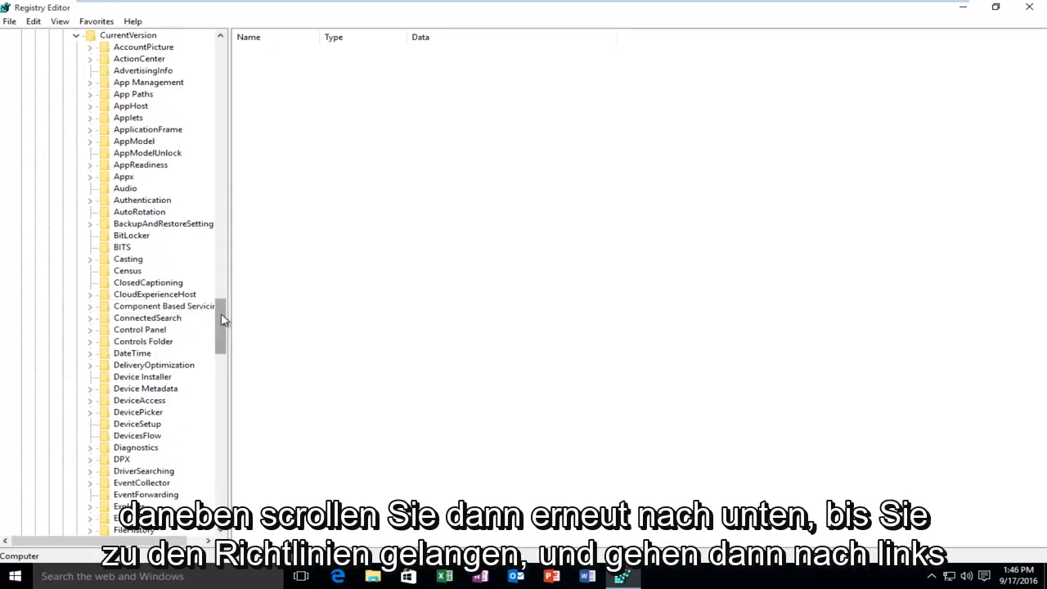
pyautogui.moveTo(222, 322); pyautogui.dragTo(219, 387)
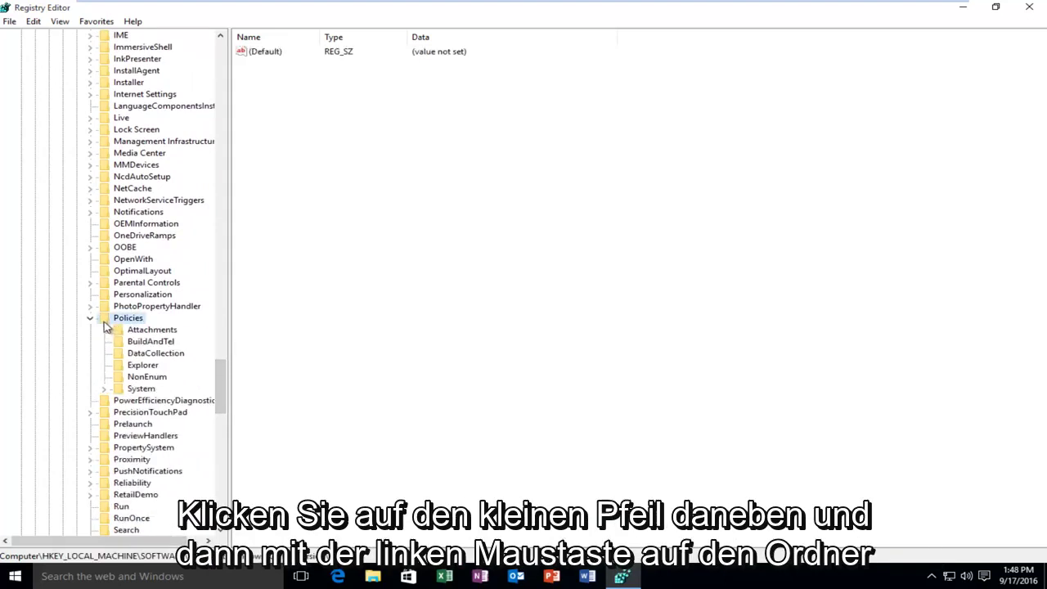
pyautogui.click(91, 320)
pyautogui.click(92, 320)
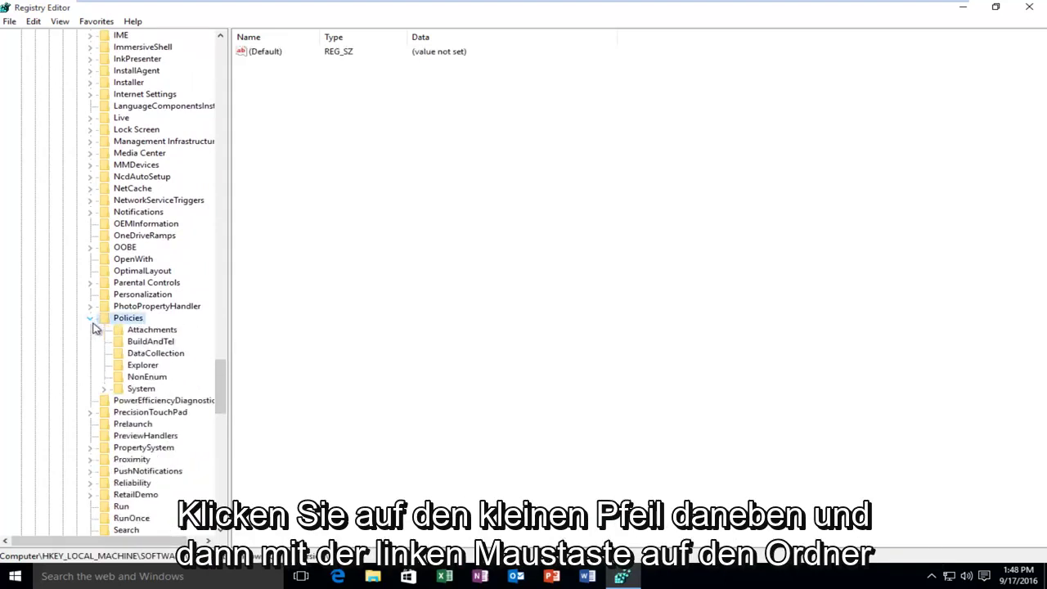
pyautogui.click(142, 390)
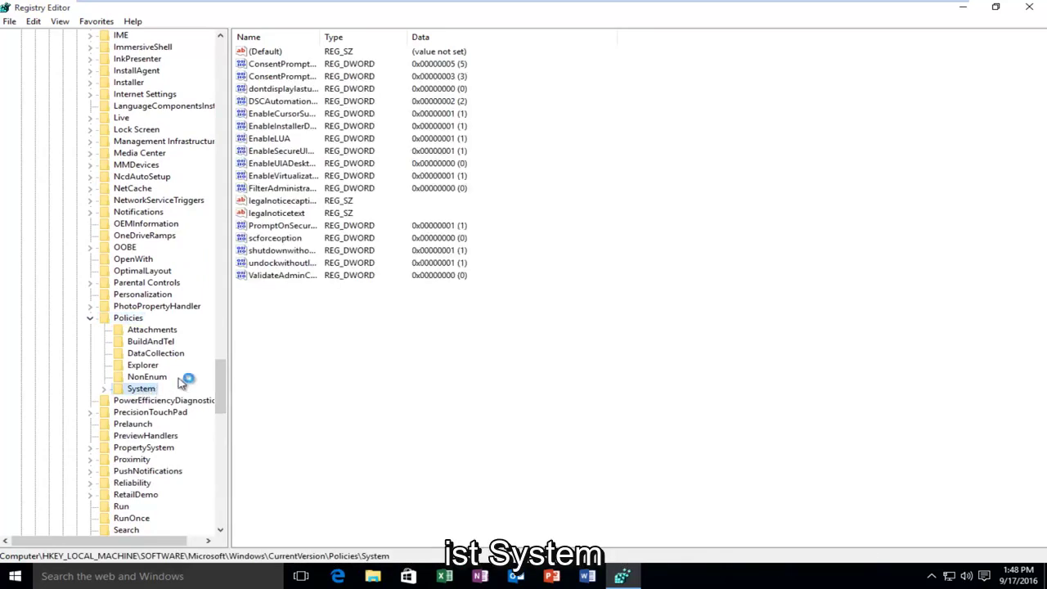
# Change FilterAdministratorToken's value data from 0 to 1 and save it.
pyautogui.moveTo(323, 40); pyautogui.dragTo(396, 38)
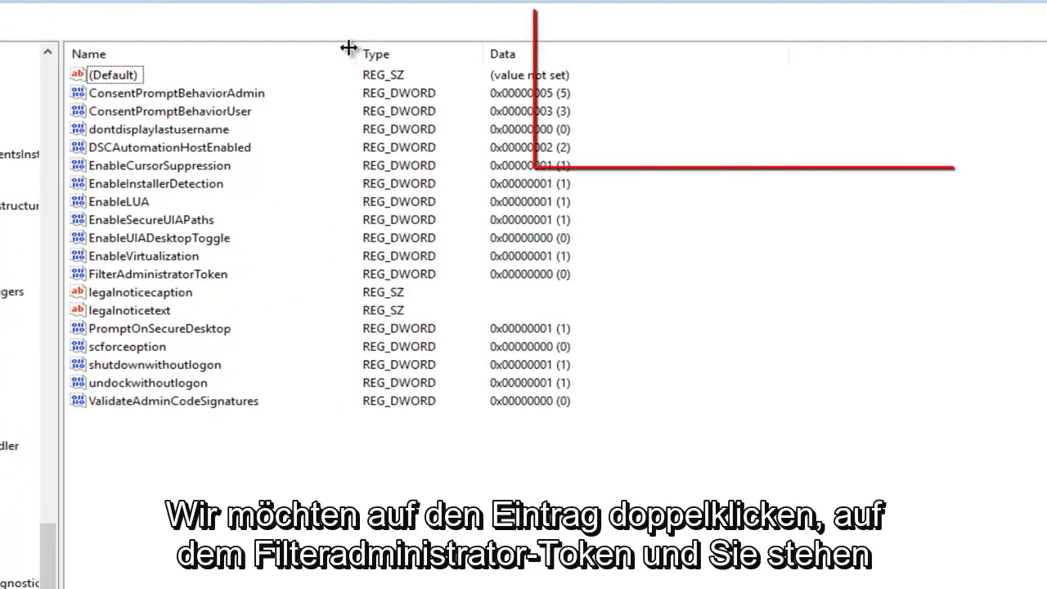
pyautogui.doubleClick(144, 278)
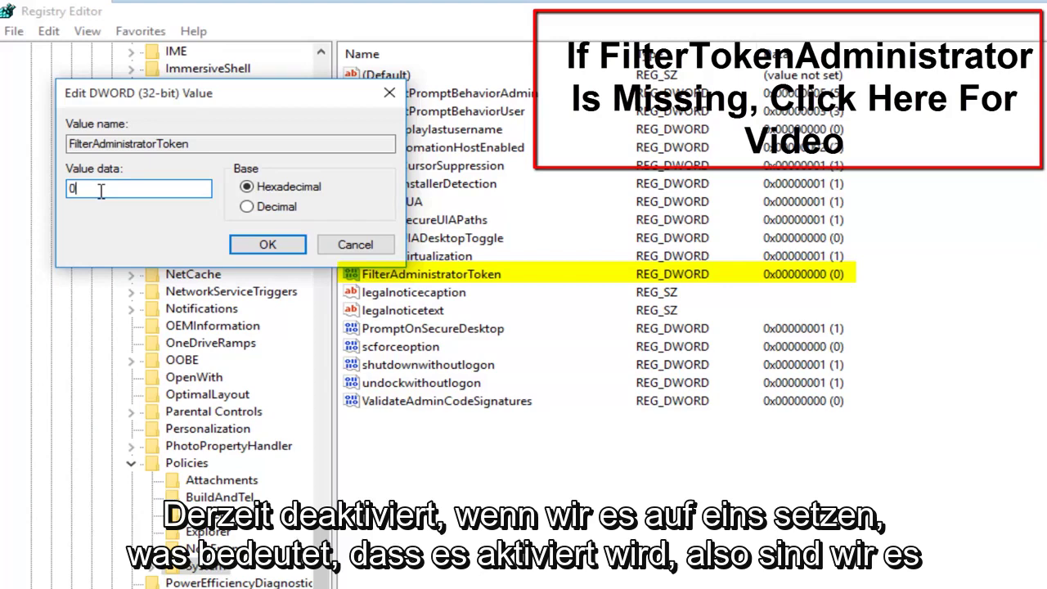
pyautogui.moveTo(87, 189); pyautogui.dragTo(66, 190)
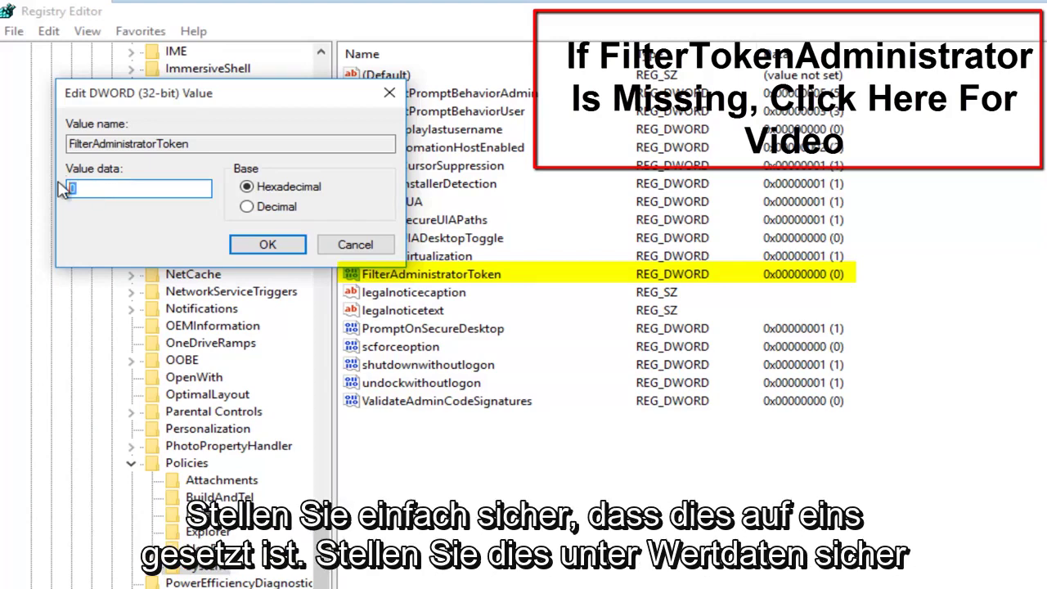
pyautogui.write('1')
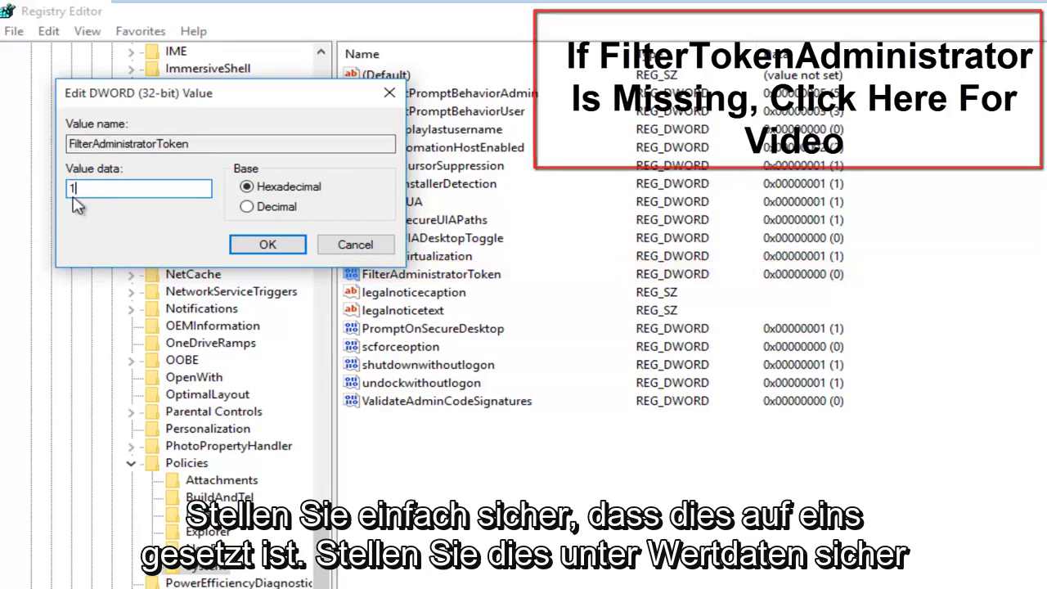
pyautogui.click(268, 246)
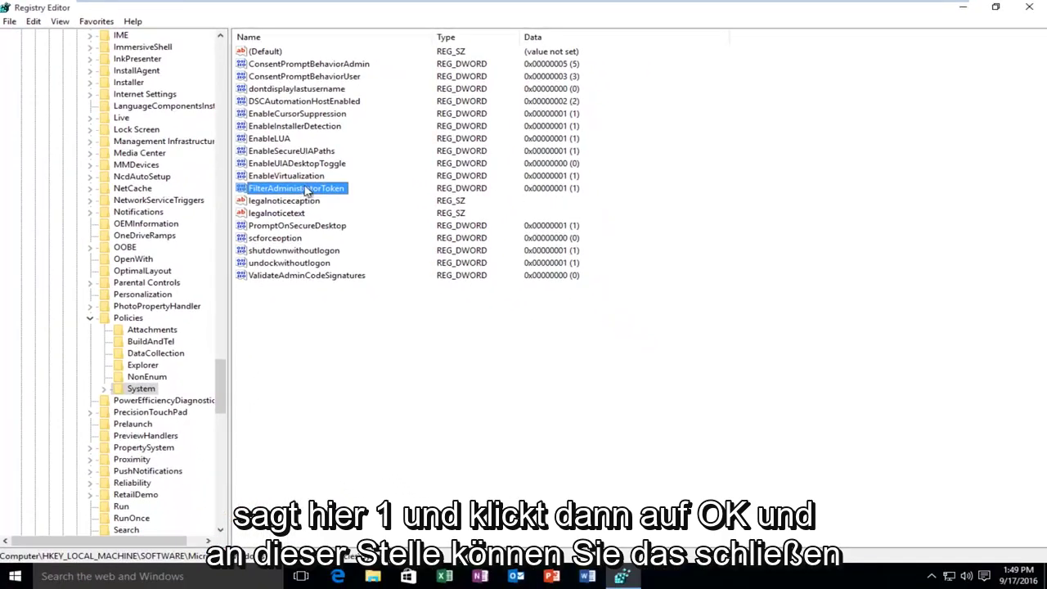
pyautogui.click(1030, 6)
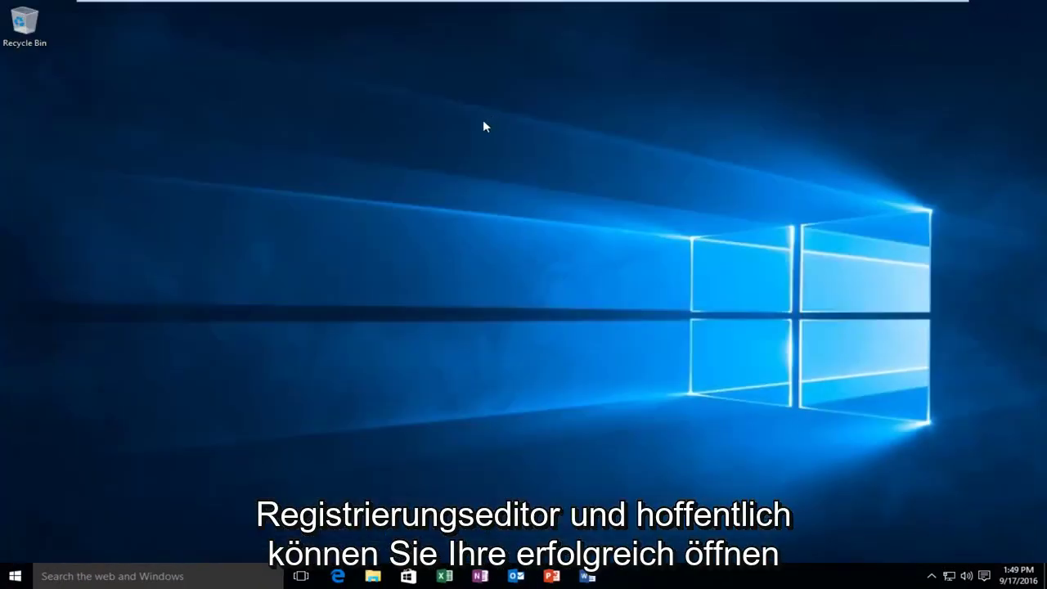